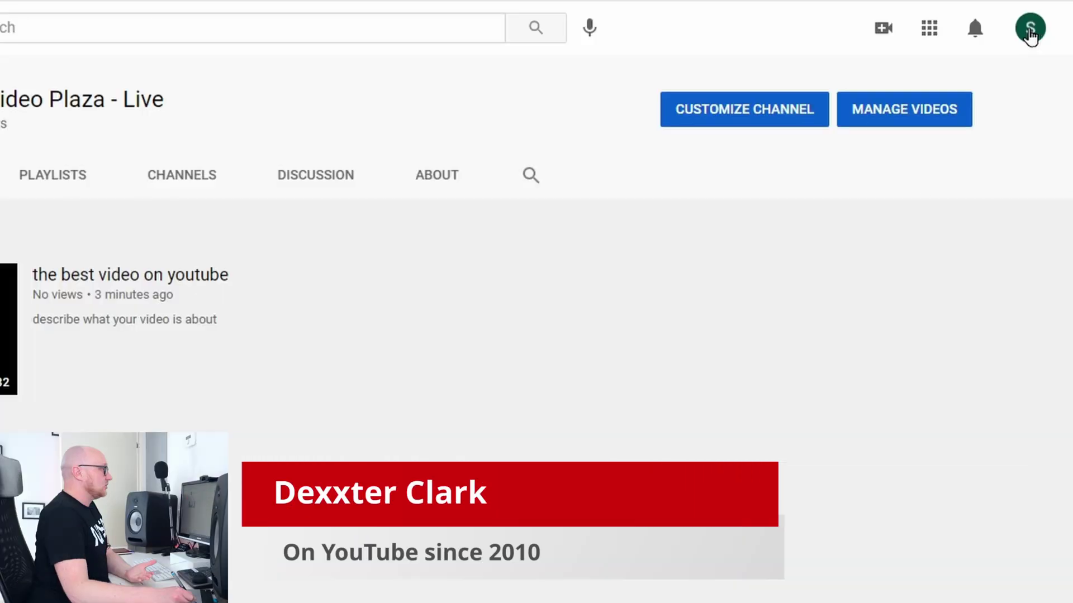
Go to YouTube Studio from the avatar's account menu.
left_click(1030, 31)
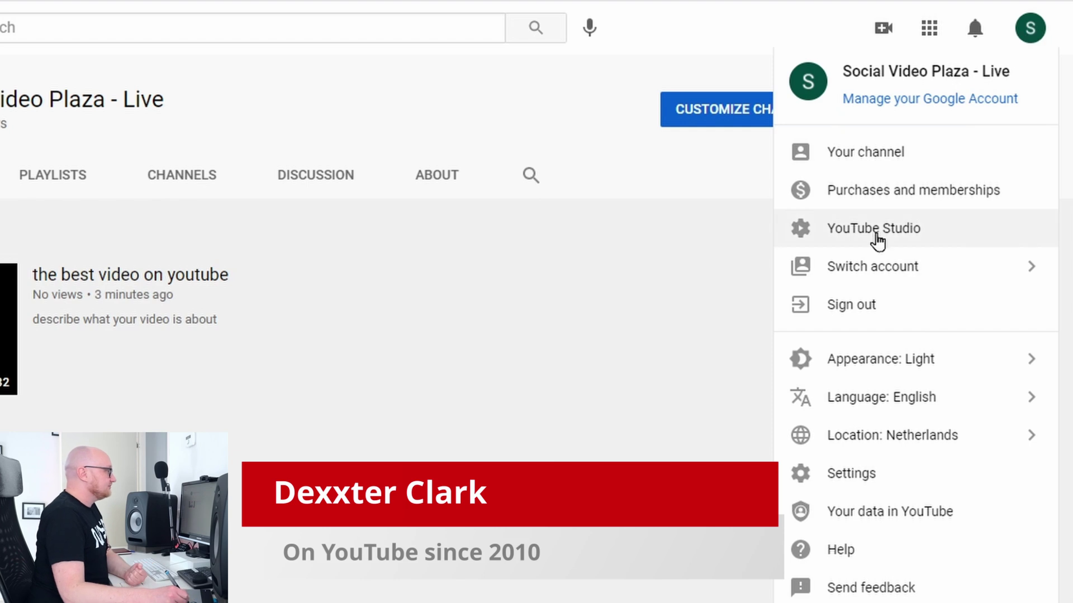
left_click(896, 240)
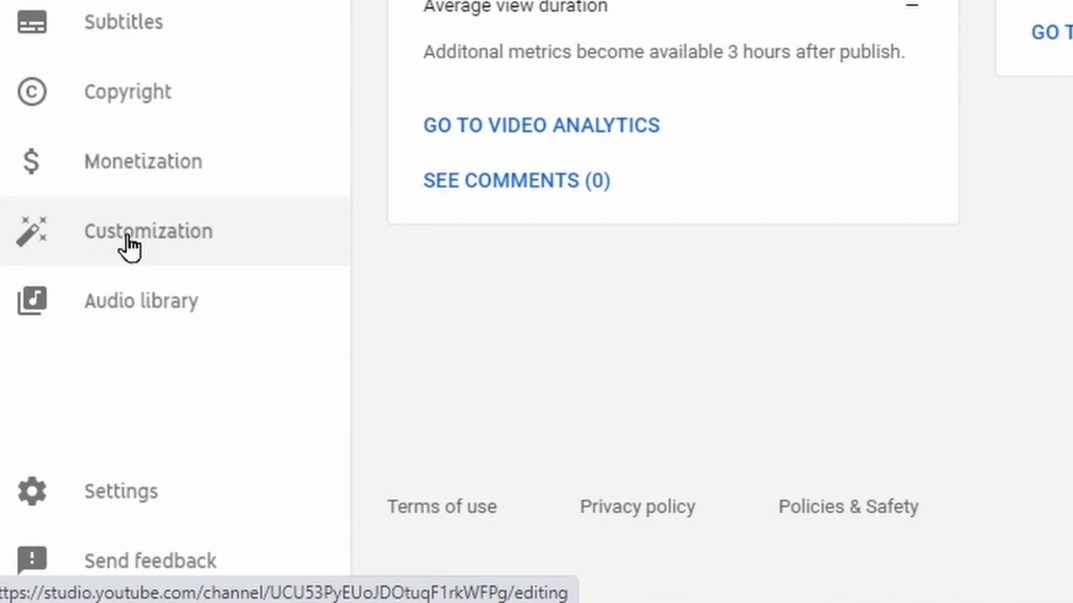
Open the channel Customization settings in the Studio sidebar.
left_click(129, 248)
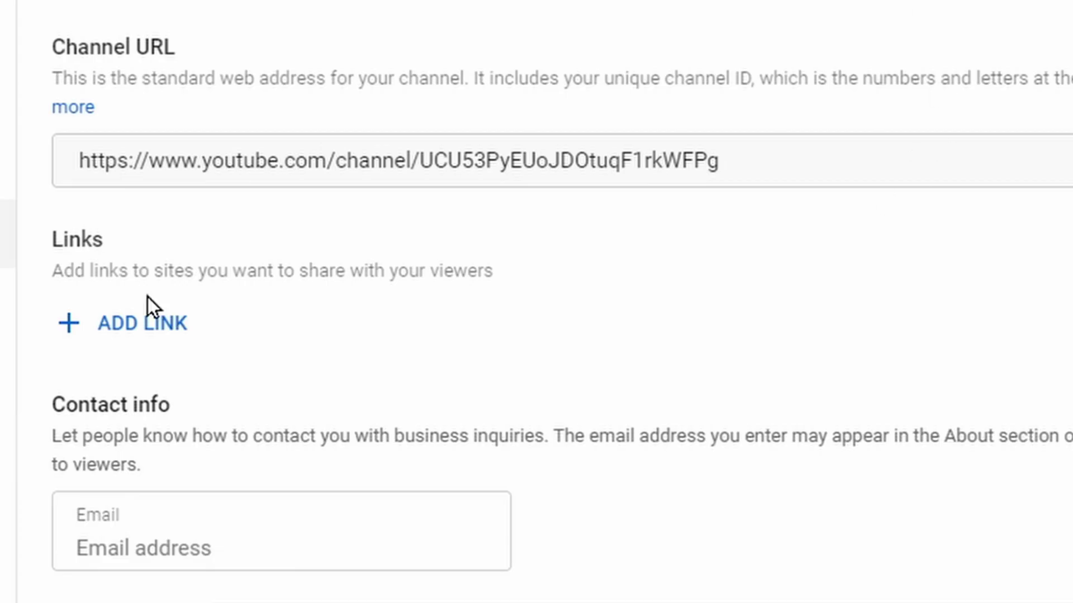
Add a new link entry, copy the Channel URL, and place the cursor in its URL field.
left_click(146, 329)
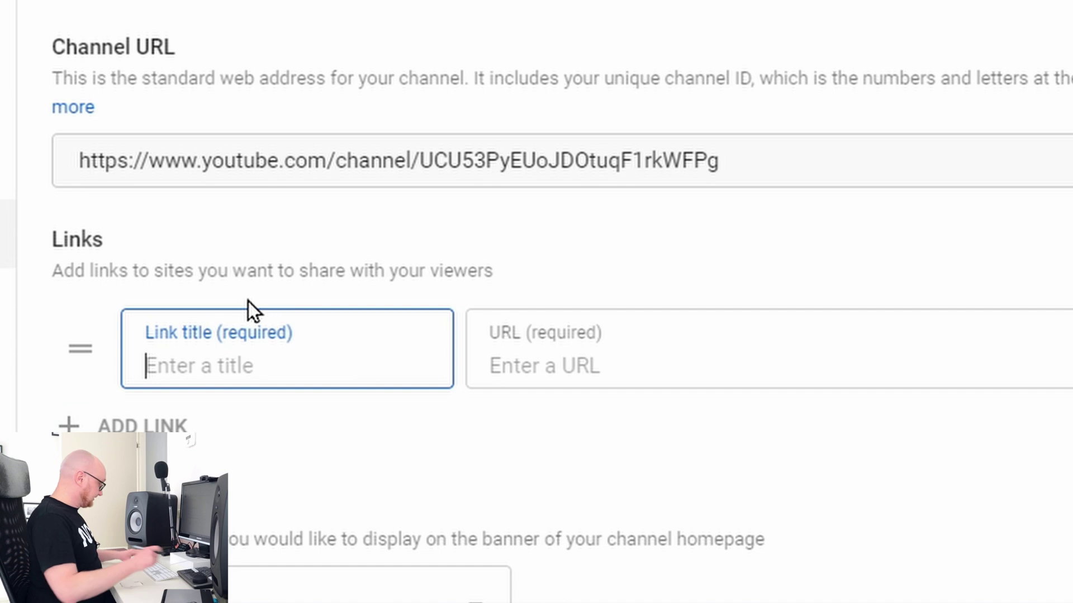
type("Click to subscribe")
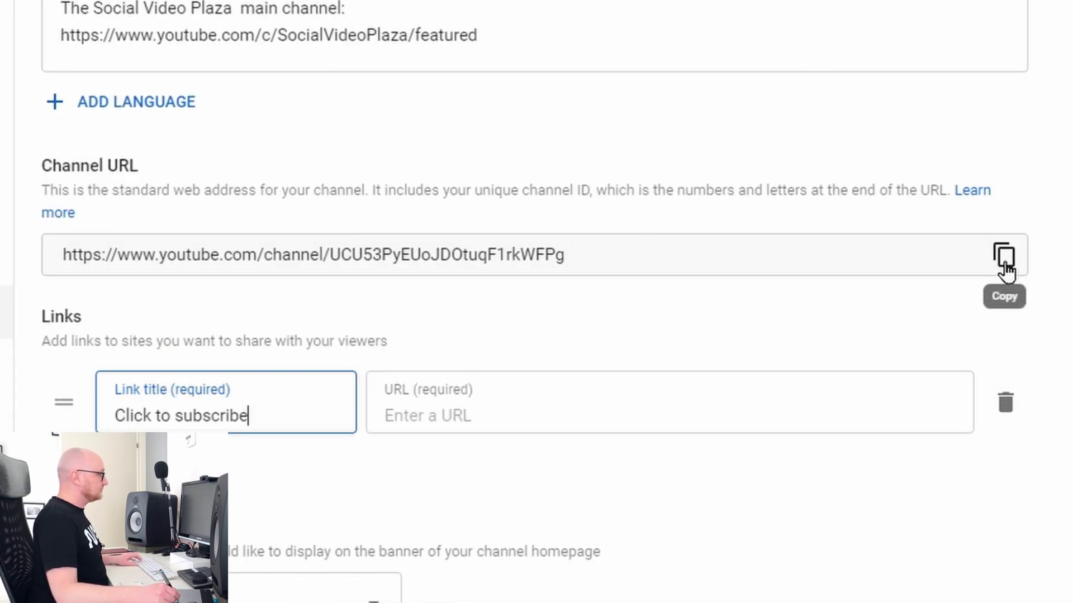
left_click(1003, 262)
left_click(545, 419)
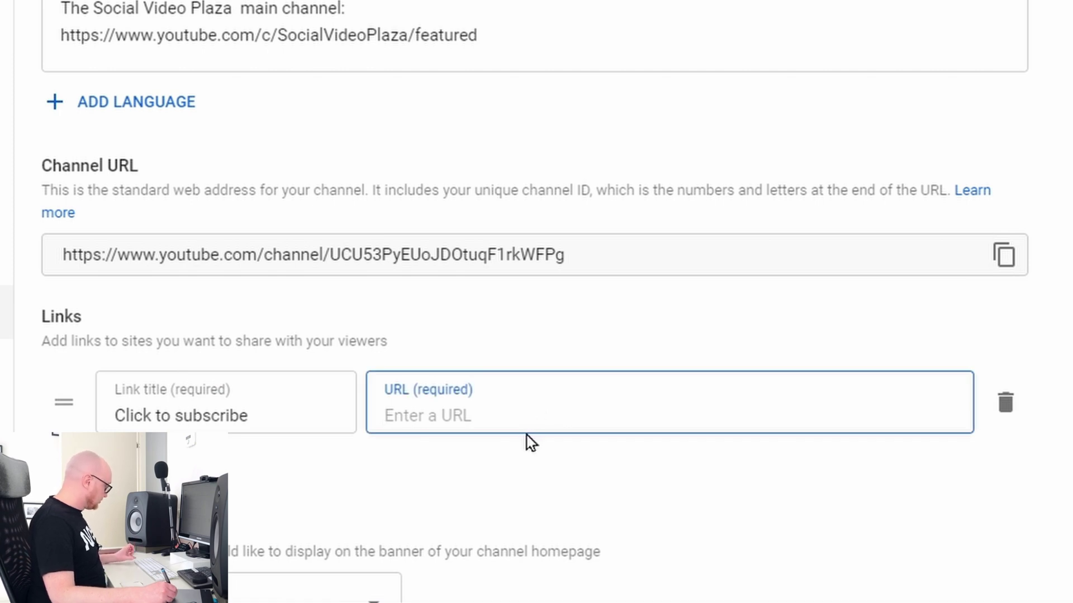
Paste the copied channel URL as the subscribe link's address.
type("https://www.youtube.com/channel/UCU53PyEUoJDOtuqF1rkWFPg")
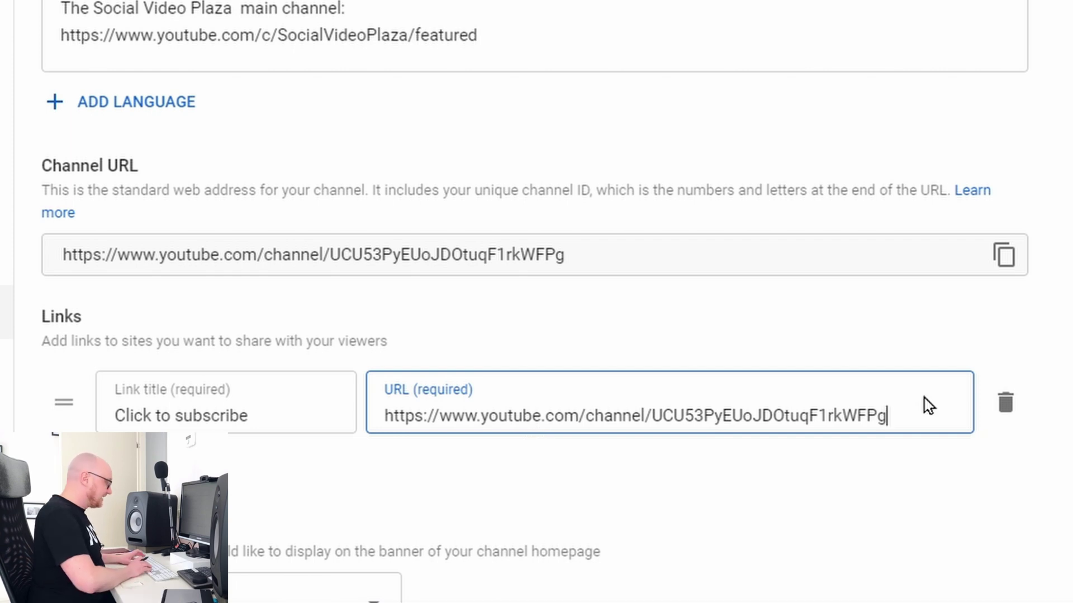
type("?sub_co")
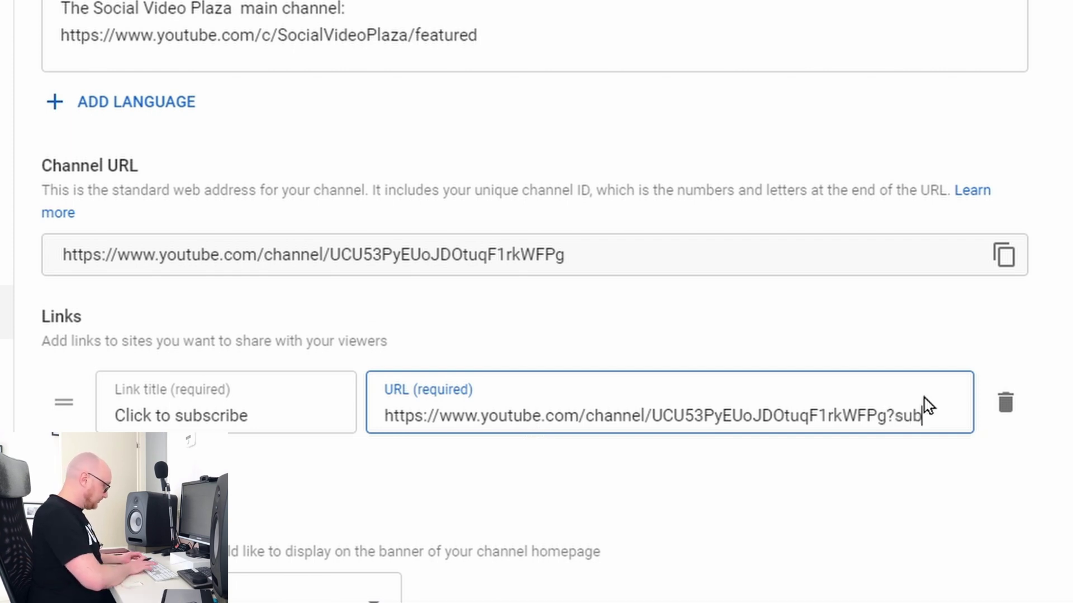
type("nfi")
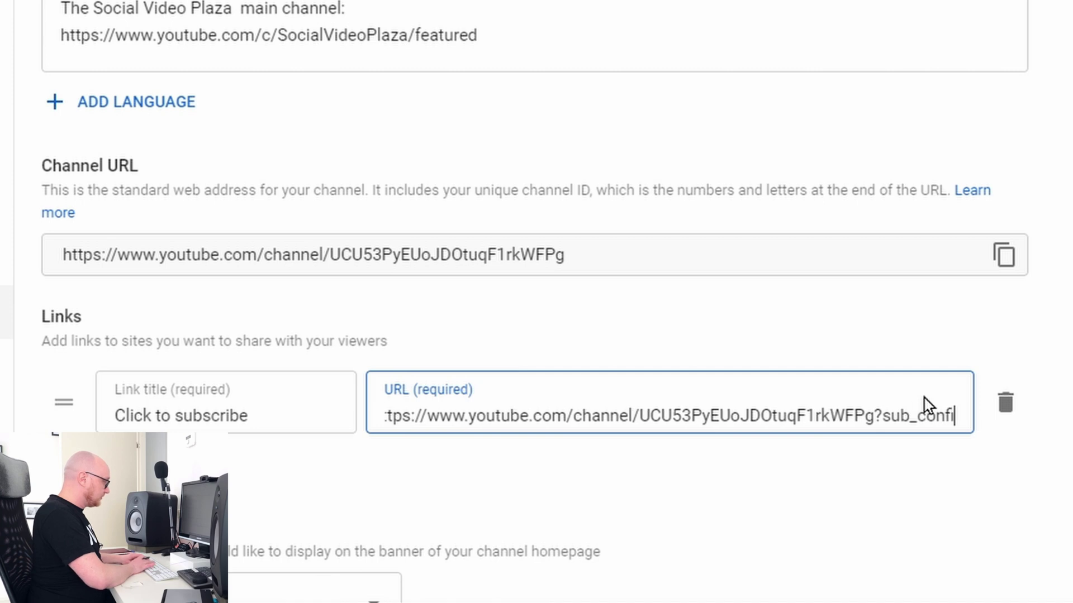
type("rmation")
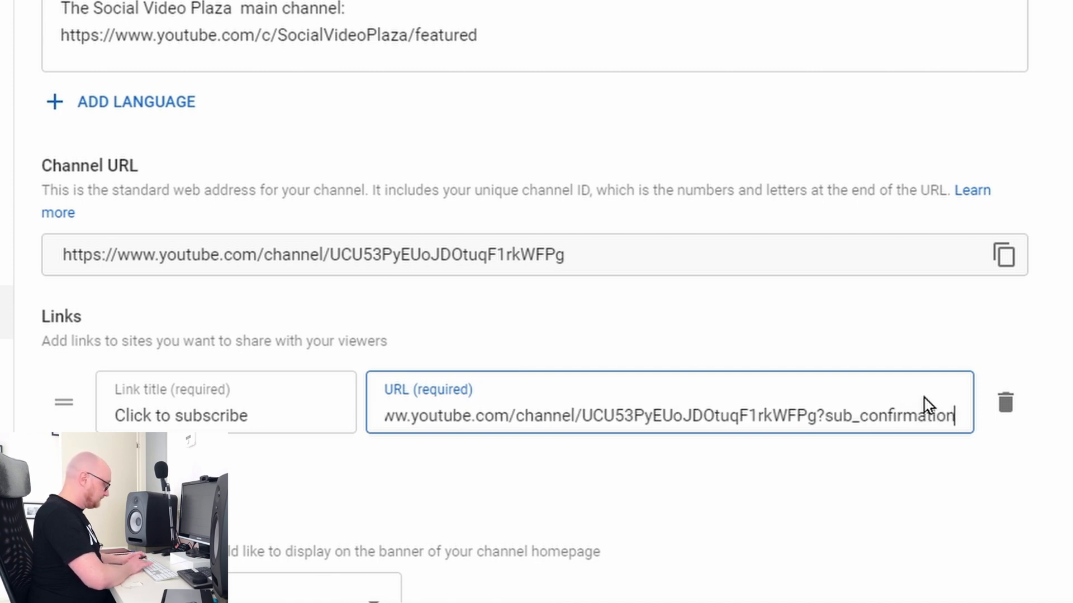
type("=1")
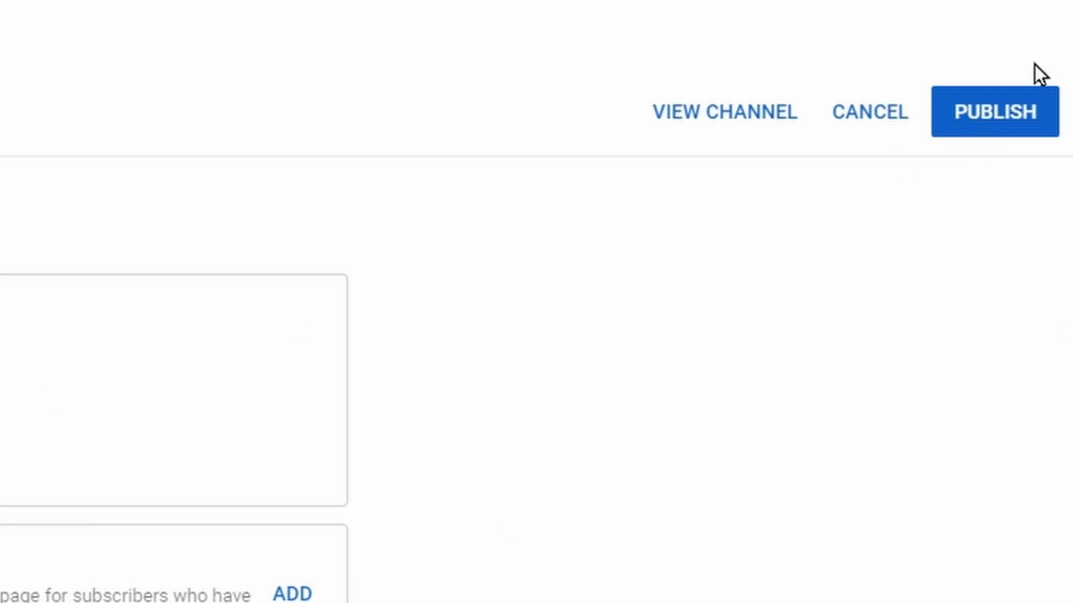
Publish the channel customization changes with the new subscribe link.
left_click(984, 130)
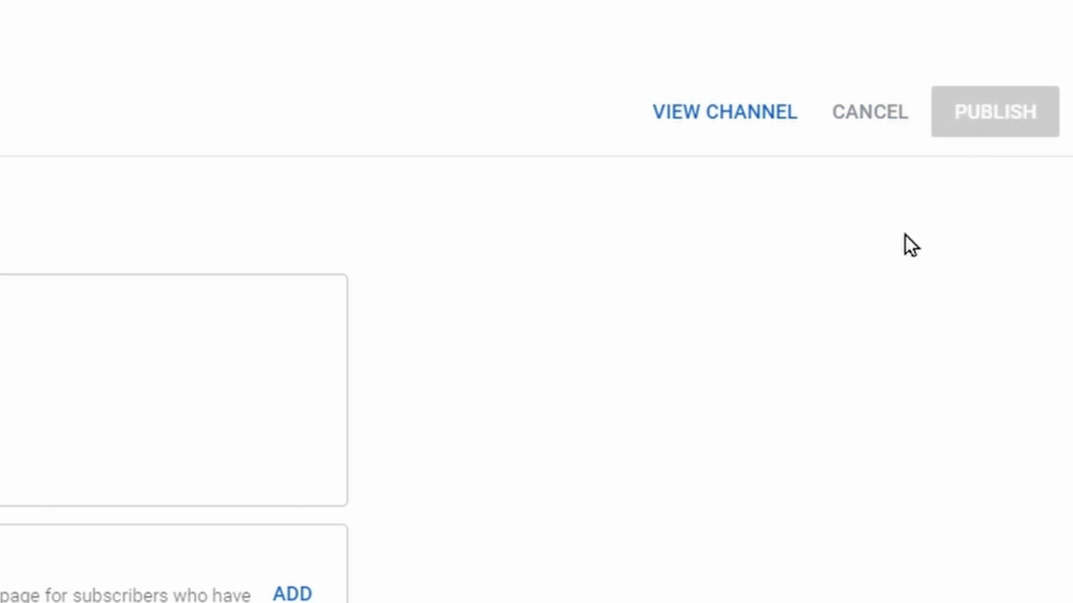